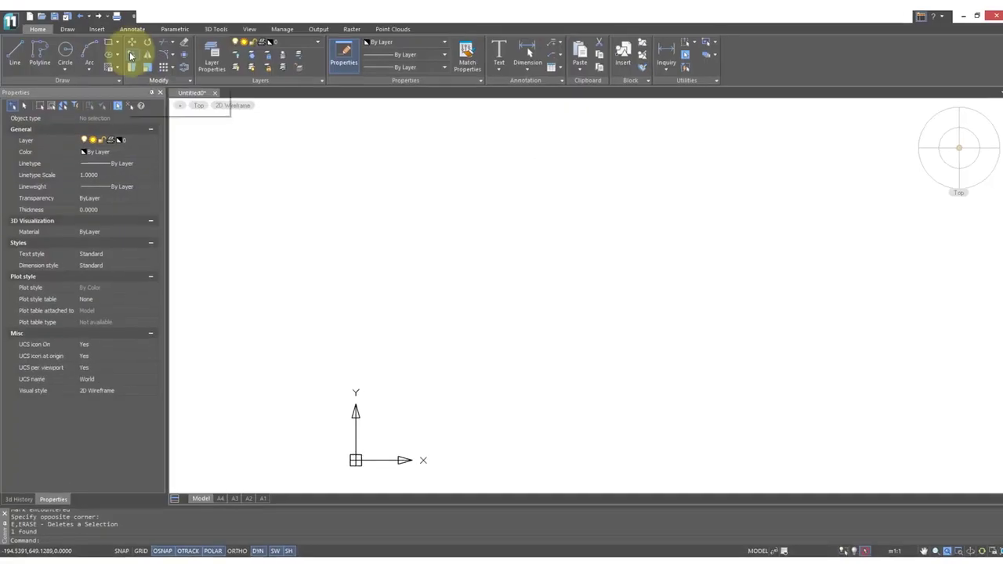
Show the Rectangle dropdown's choices: Rectangle, Rectangle by 3 points and Polygon
left_click(146, 49)
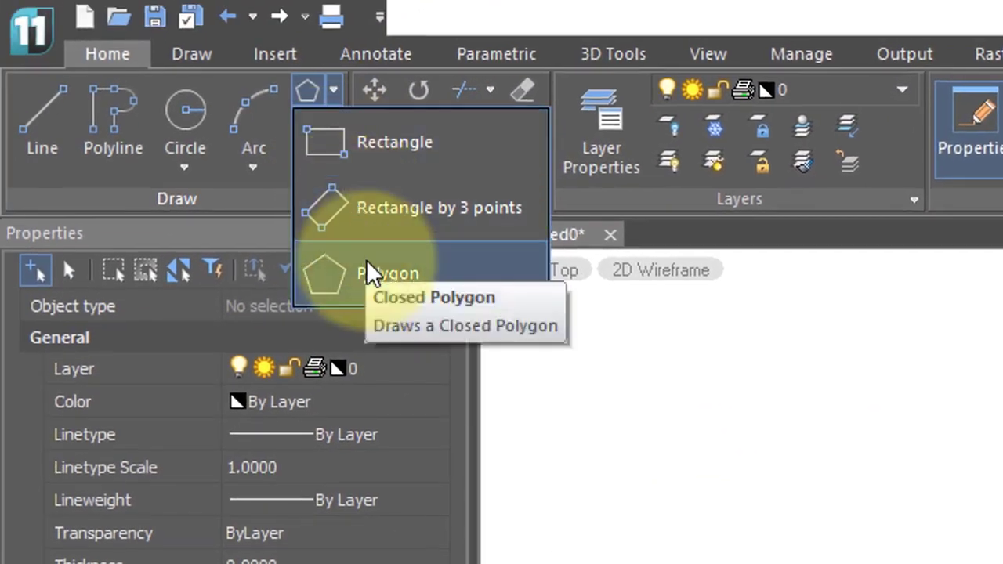
Draw a triangle and a large near-circular polygon, erase all three objects, and restart POLYGON
left_click(366, 263)
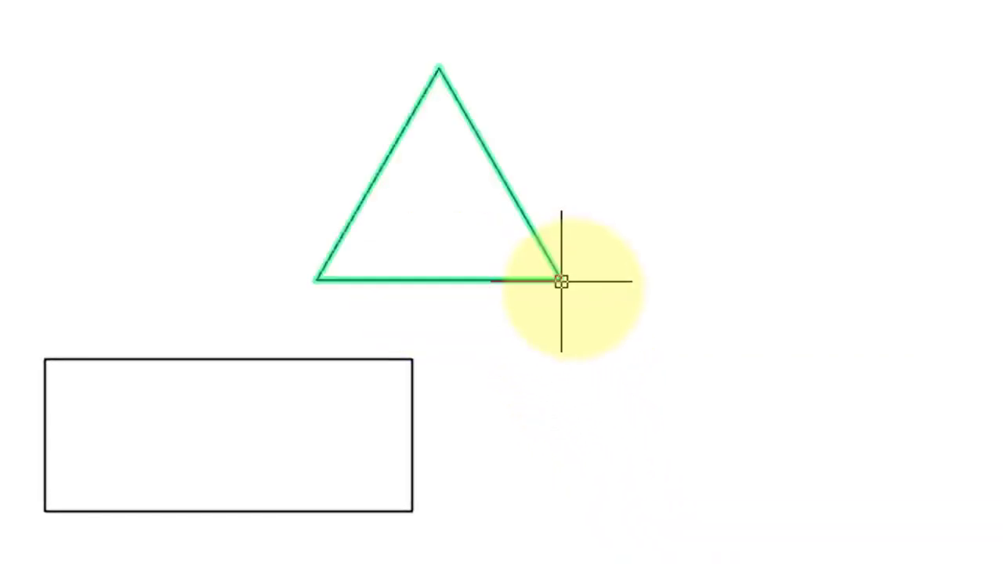
left_click(797, 459)
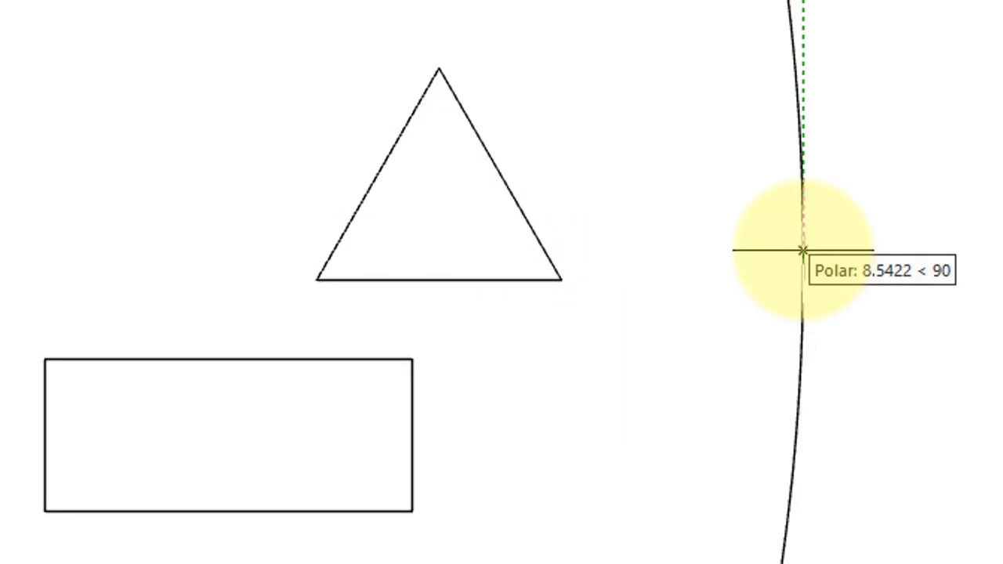
left_click(803, 251)
scroll(803, 251, "down", 8)
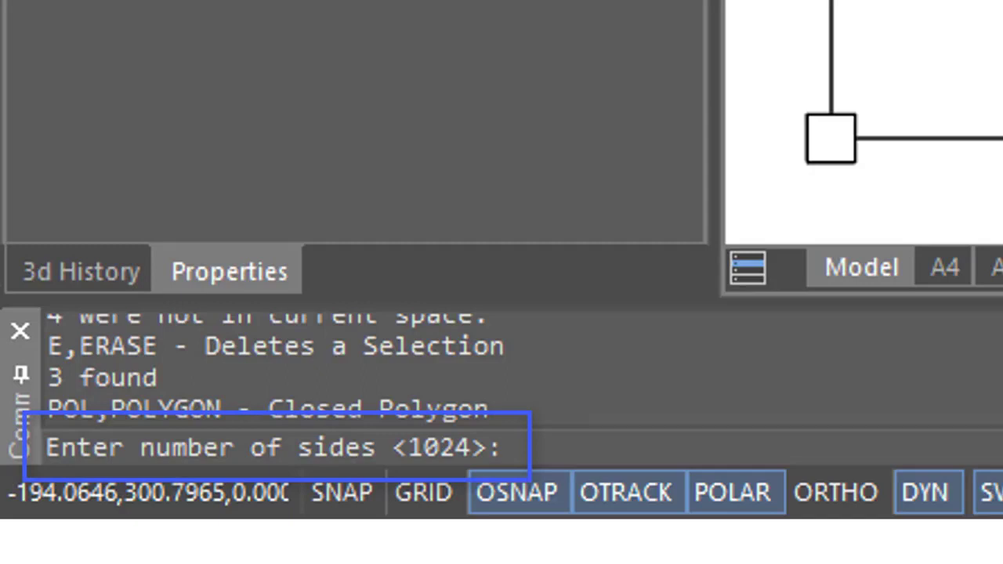
Draw a 6-sided polygon by Edge, with its bottom edge horizontal
type("6")
key("Return")
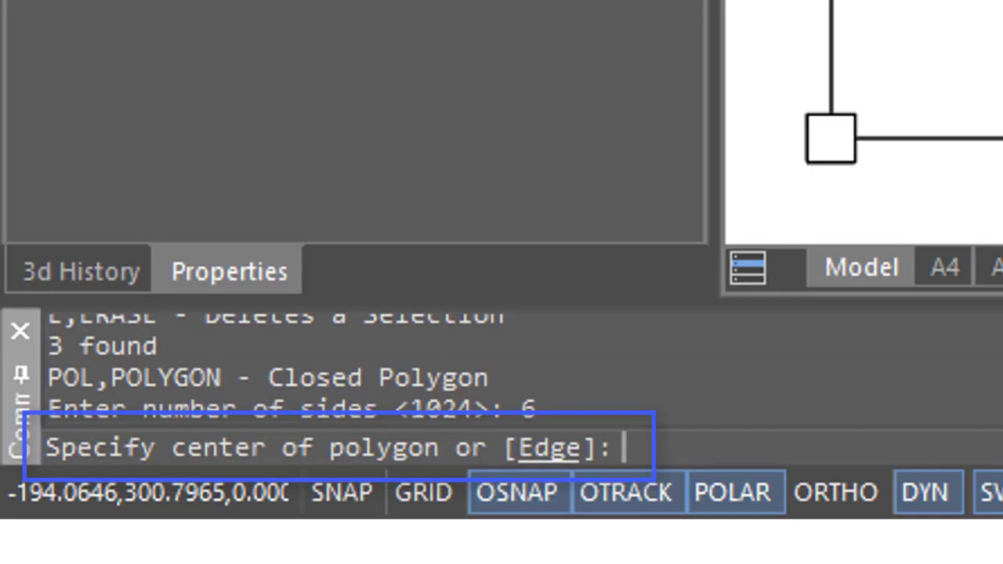
type("e")
key("Return")
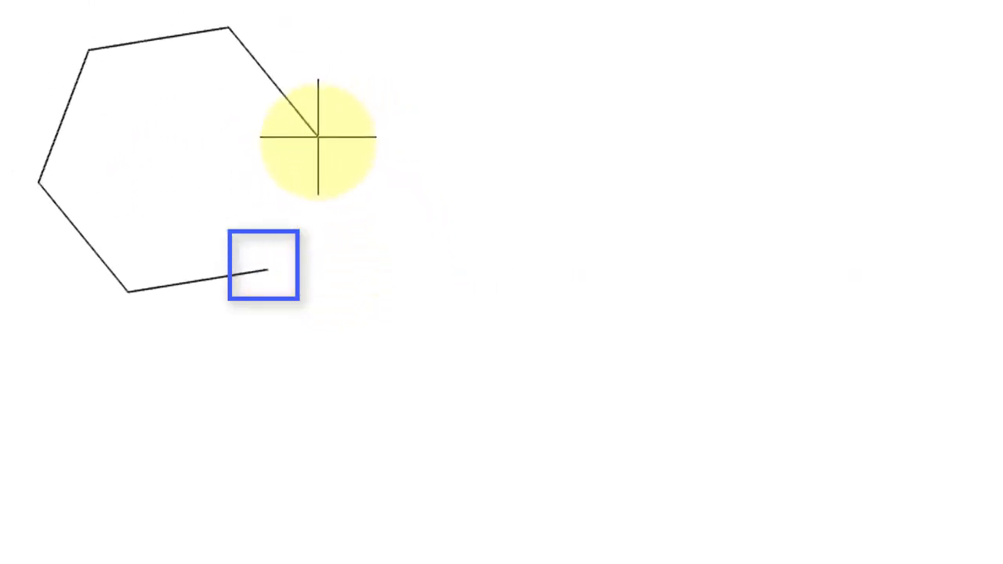
left_click(411, 269)
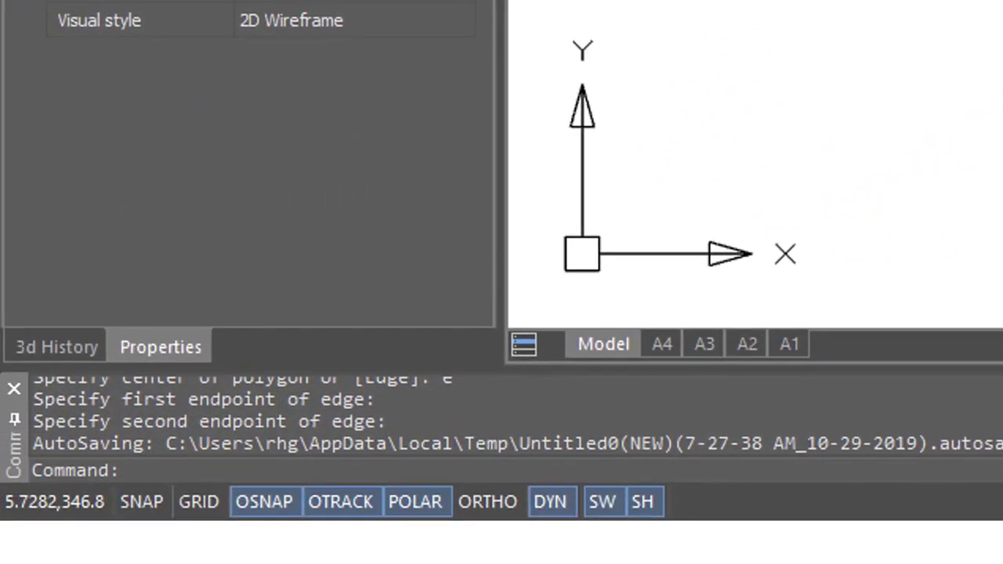
Draw a 5-sided inscribed polygon to the right of the rectangle
key("Return")
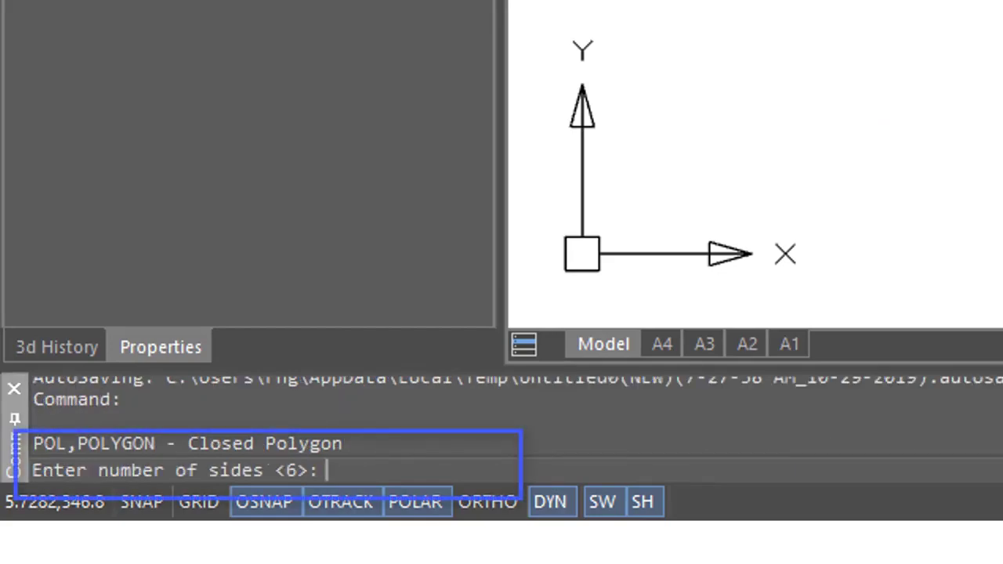
type("5")
key("Return")
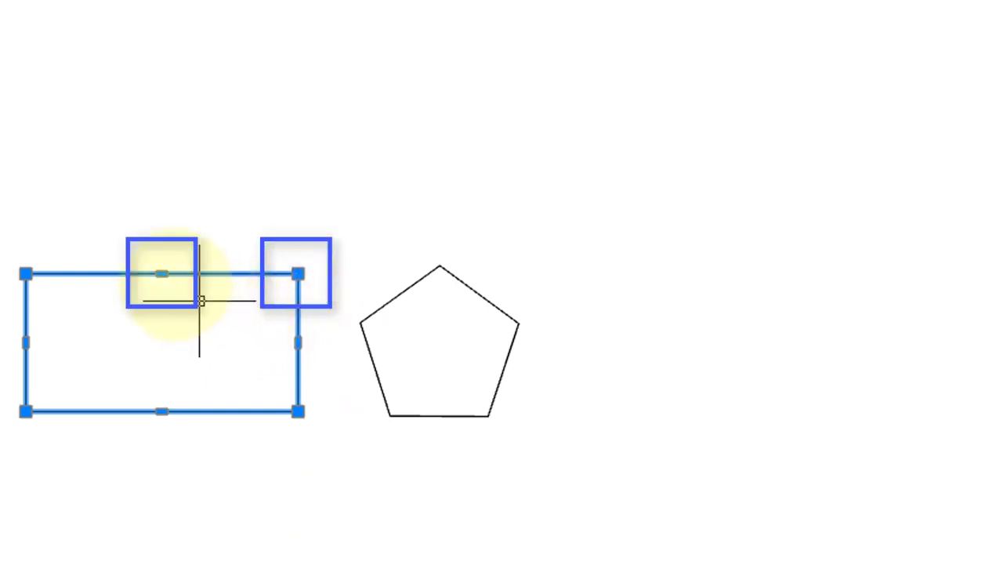
Grip-stretch the rectangle's top edge, move the pentagon's right vertex 150 units, and raise its top edge
left_click(163, 275)
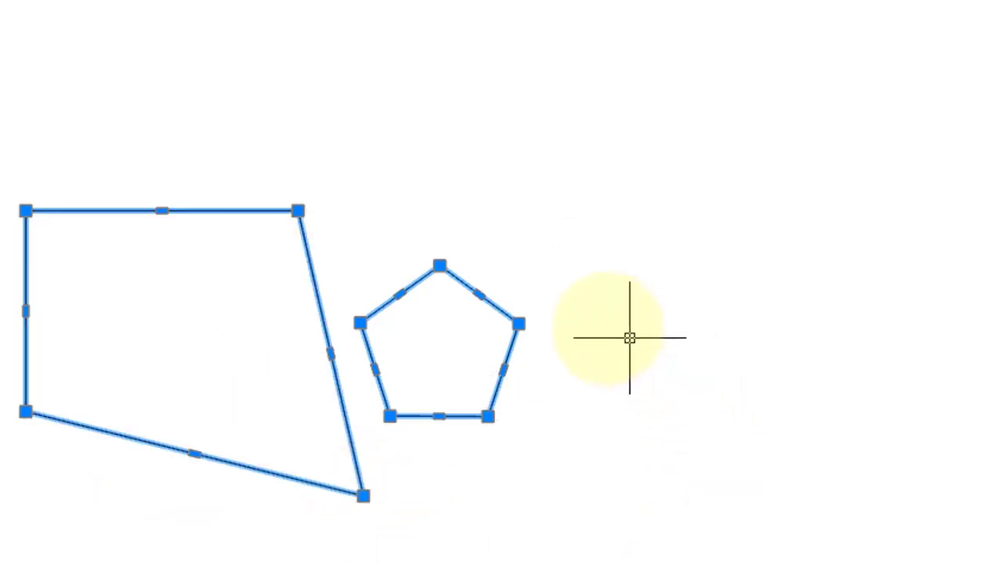
left_click(518, 324)
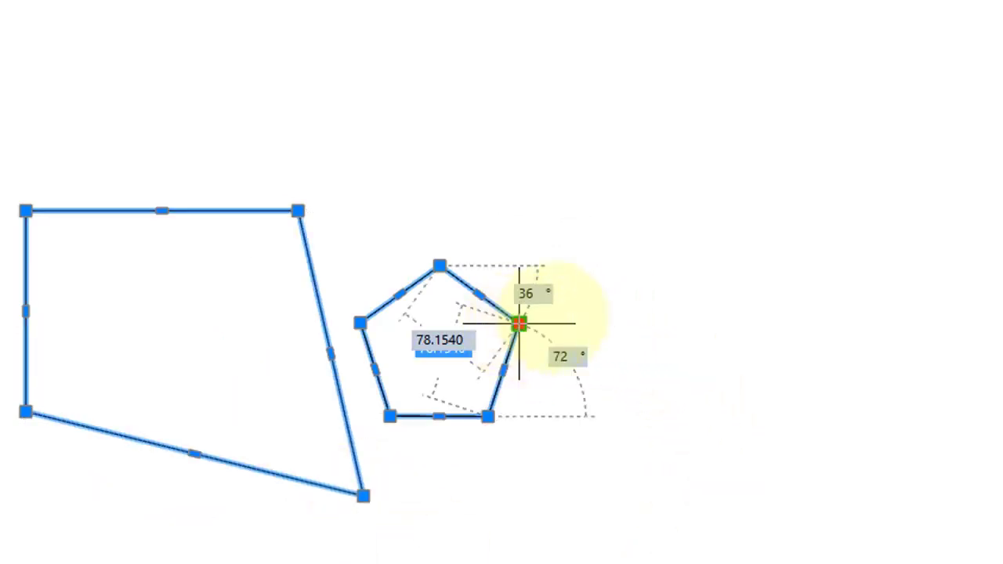
type("150")
key("Return")
left_click(531, 282)
left_click(549, 178)
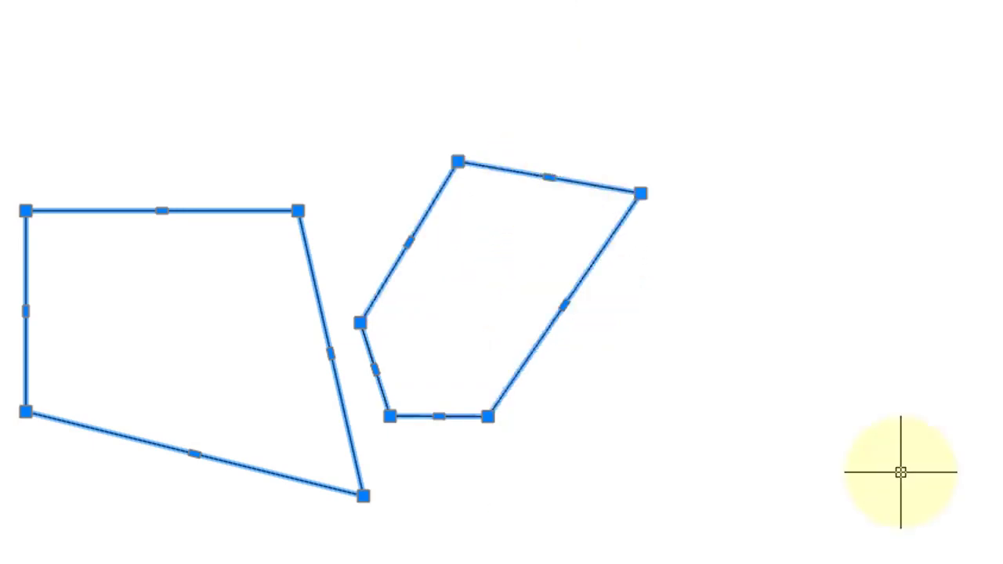
left_click(509, 385, "shift")
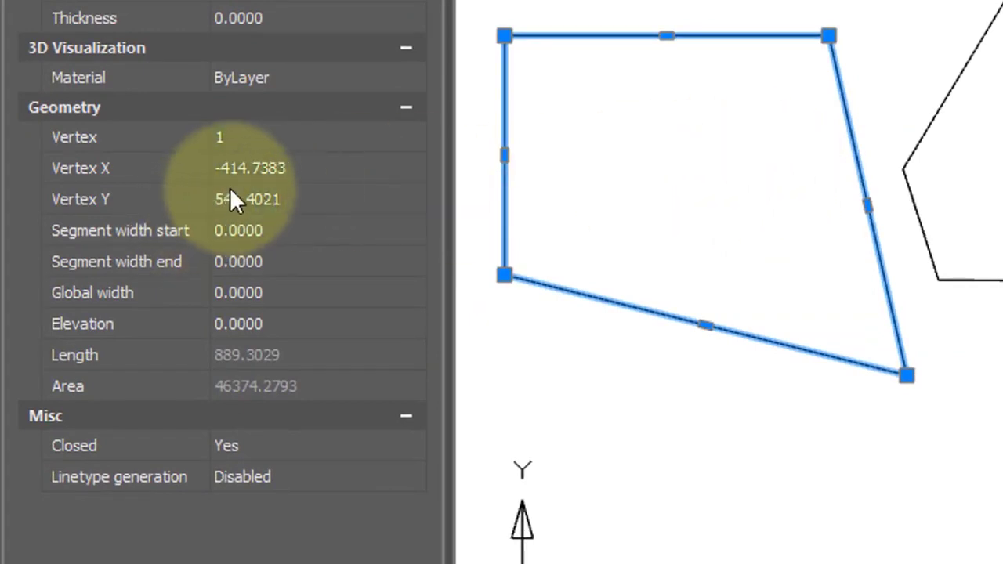
Give the quadrilateral a segment start width of 10 and a global width of 10
left_click(268, 227)
type("10")
key("Return")
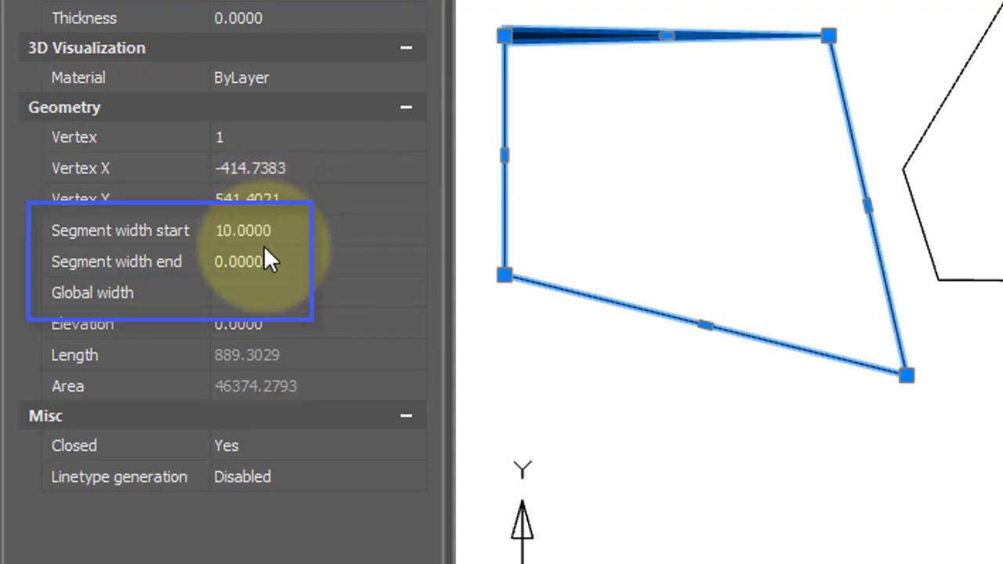
left_click(262, 292)
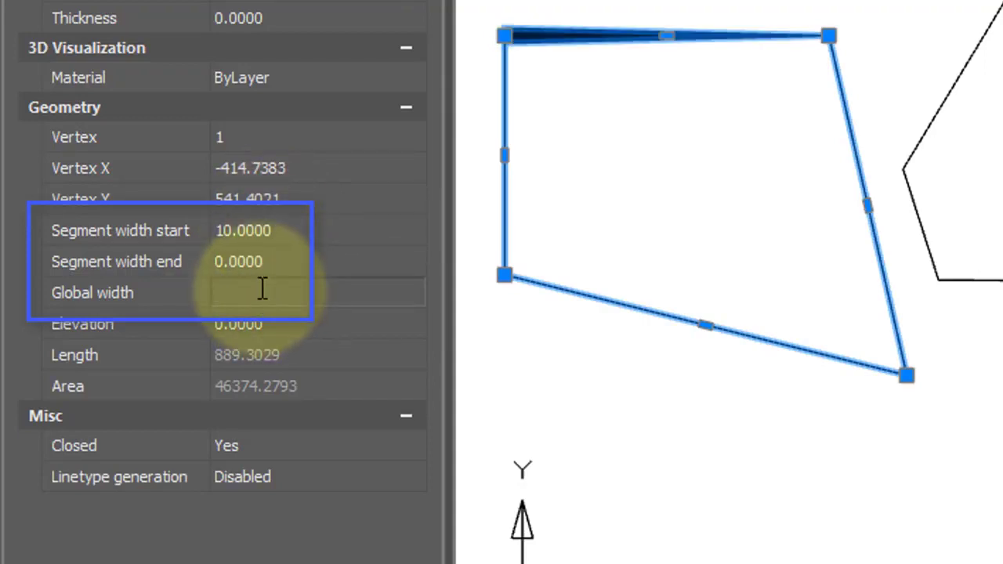
key("Return")
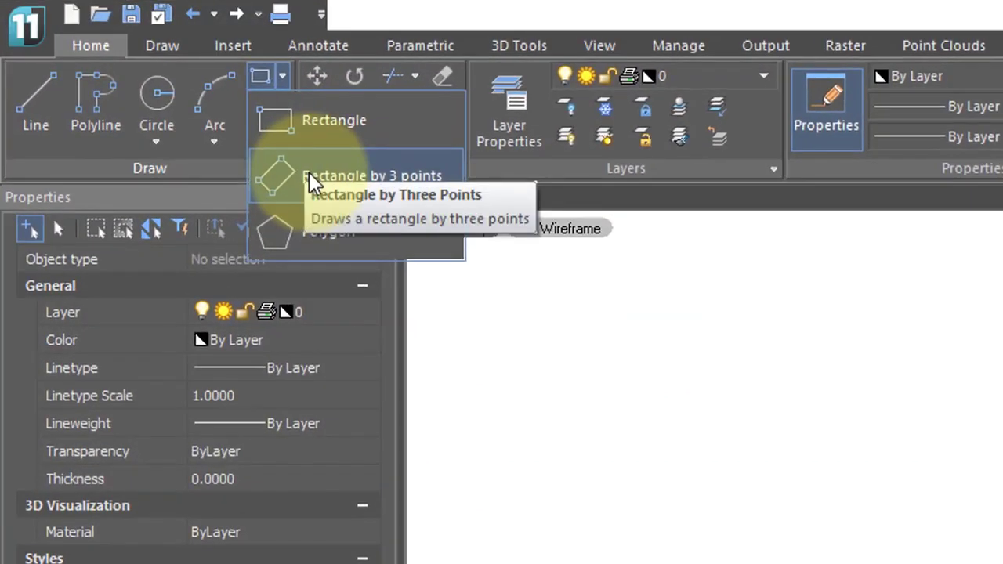
Draw a rectangle using Rectangle by 3 points
left_click(308, 177)
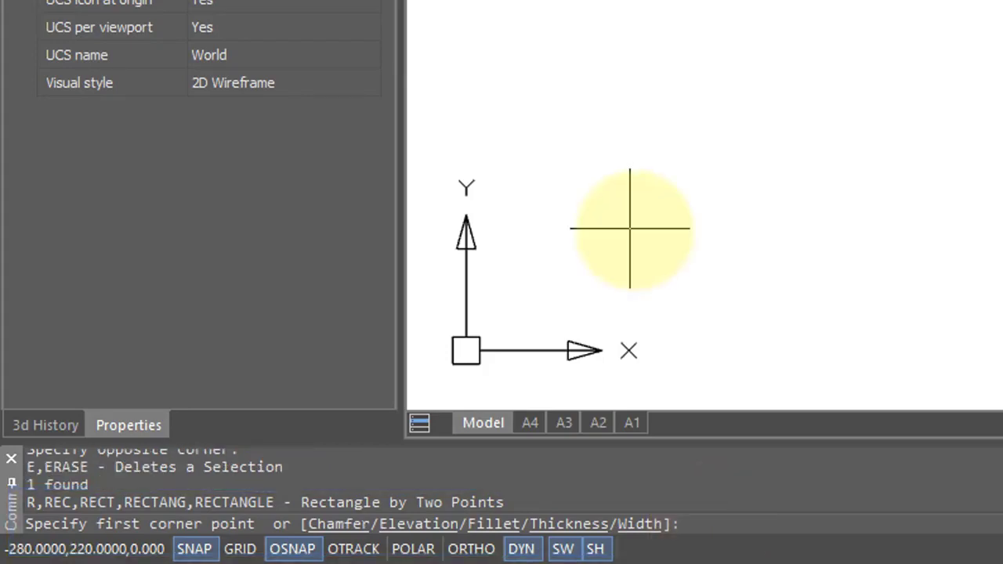
Set the rectangle's Chamfer option with distances 10 and 30
type("c")
key("Return")
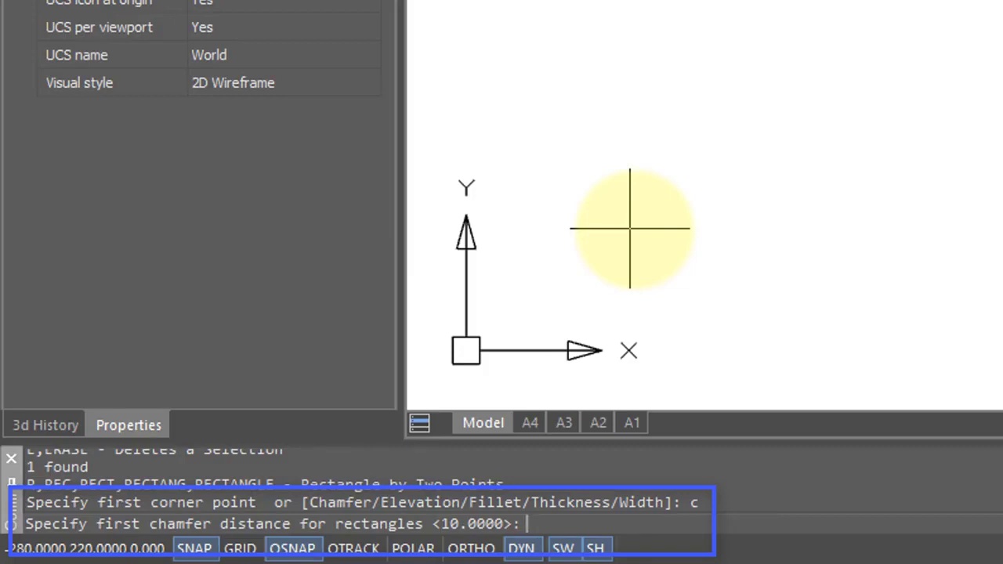
type("10")
key("Return")
type("30")
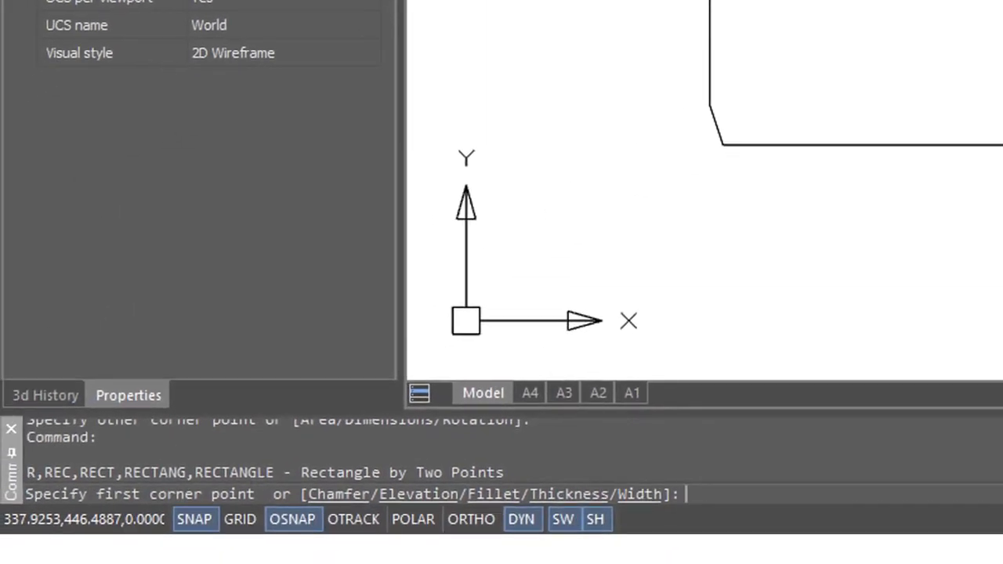
Set the rectangle's Fillet option with a radius of 30
type("f")
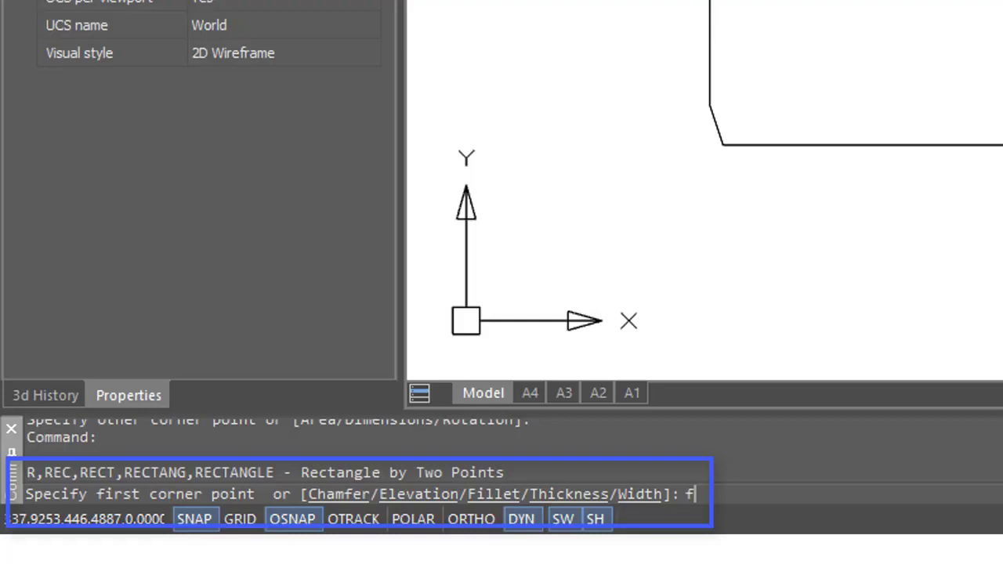
key("Return")
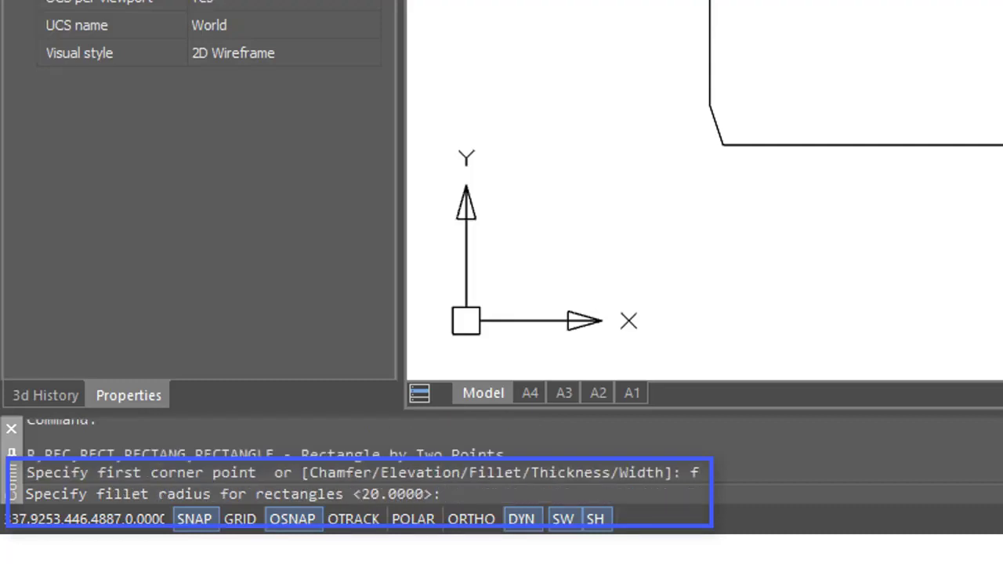
type("30")
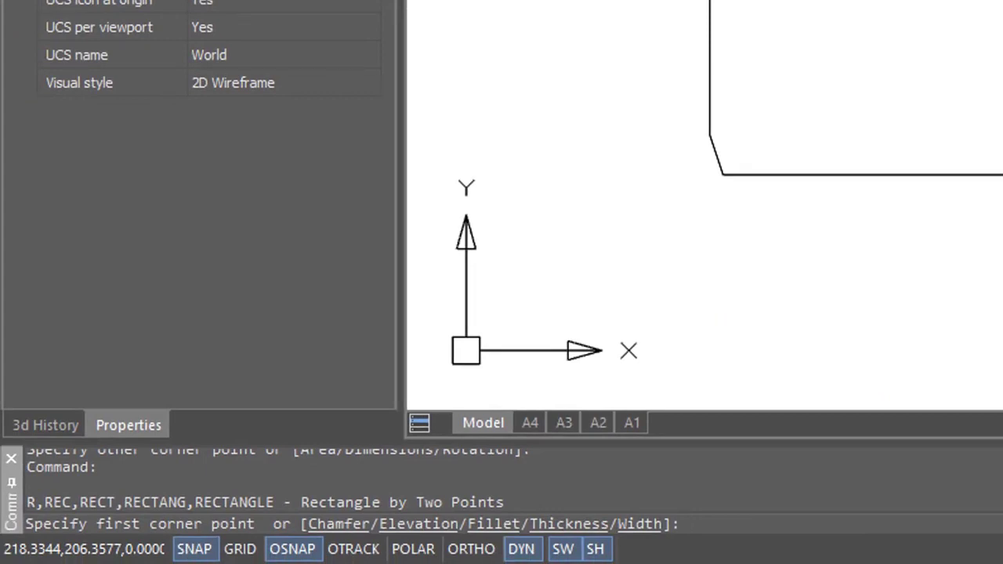
Set the rectangle line Width to 10 and place the first corner
type("w")
key("Return")
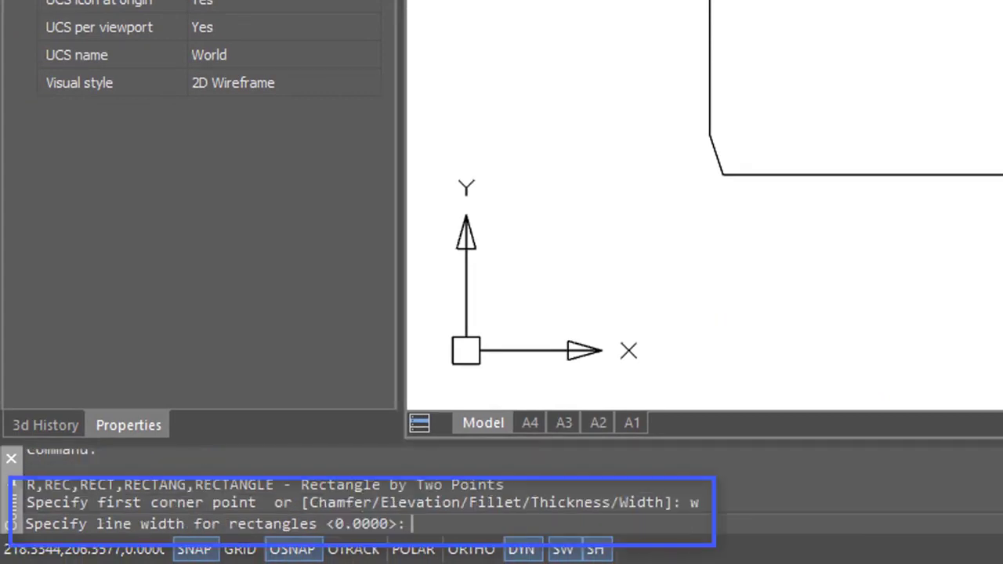
type("10")
key("Return")
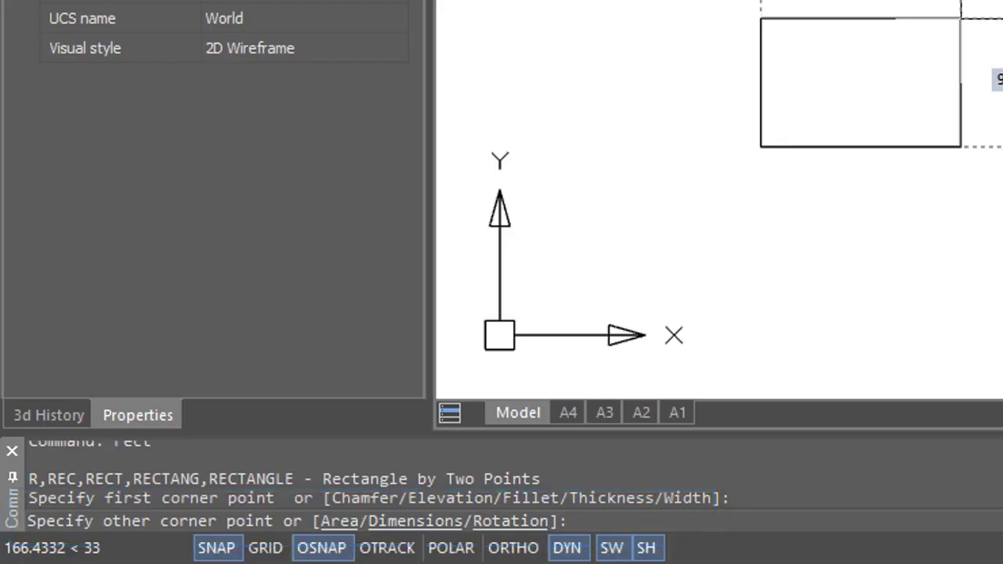
Size the rectangle by Area, accepting the default 500, and give it a length of 100
type("a")
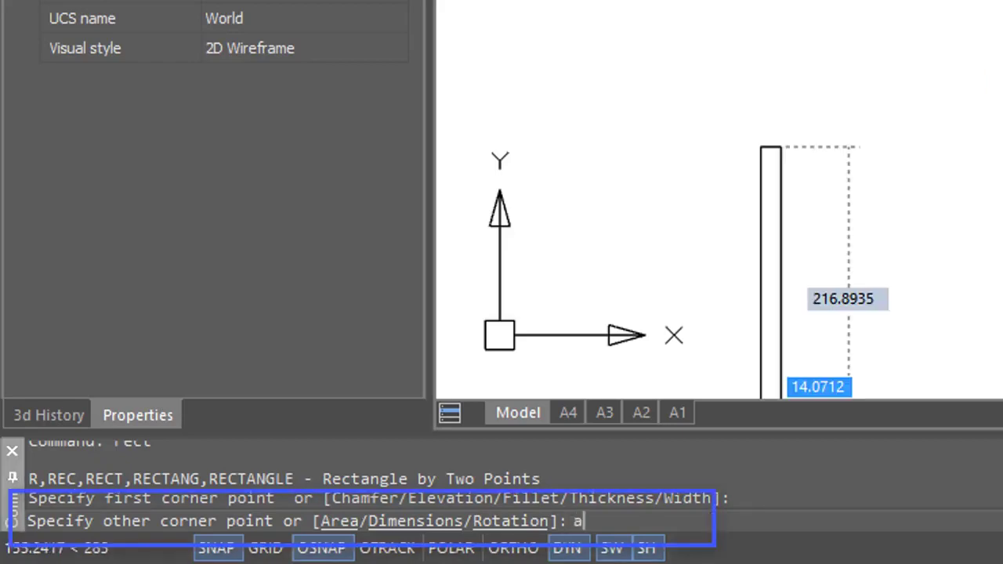
key("Return")
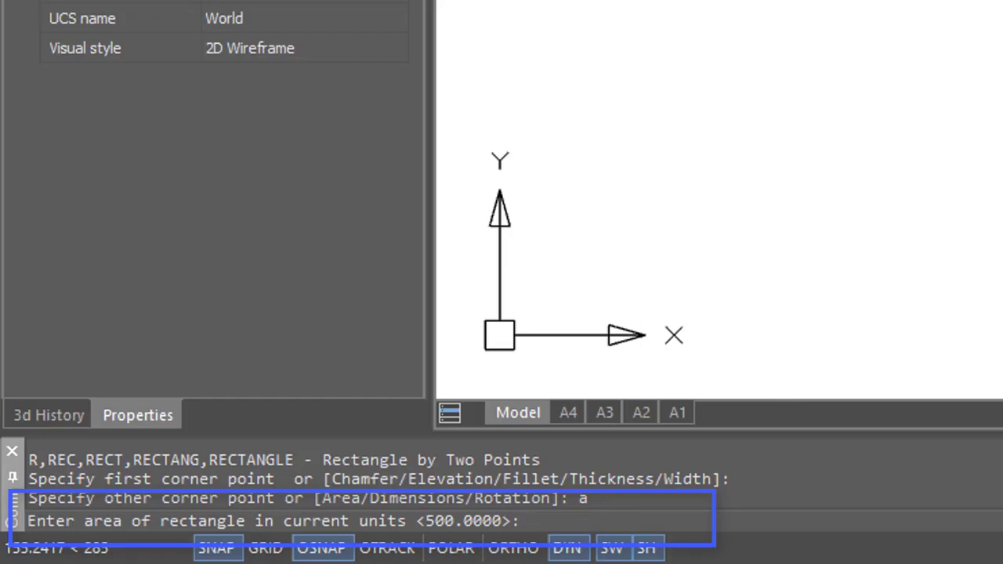
key("Return")
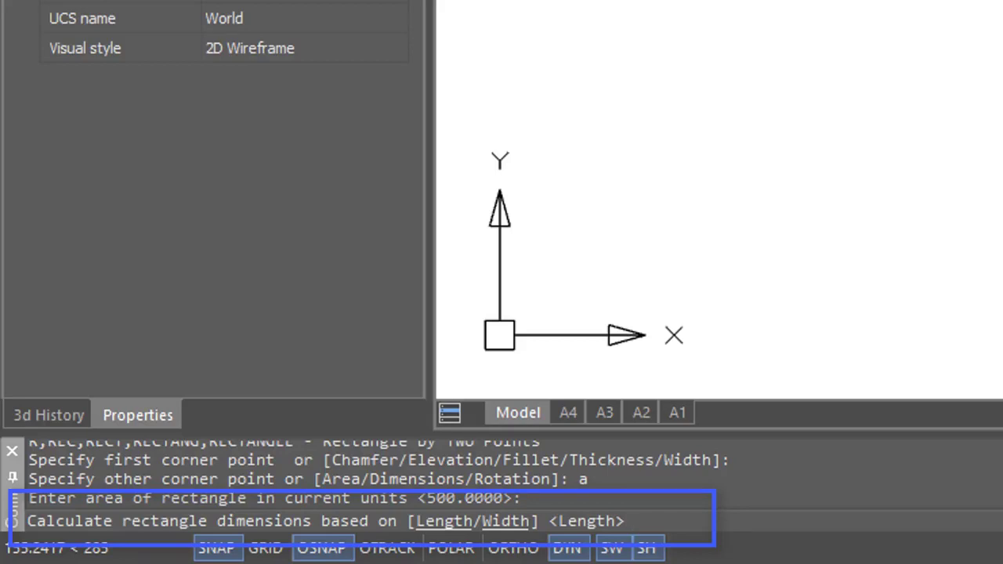
type("100")
key("Return")
type("200")
key("Return")
type("l")
key("Return")
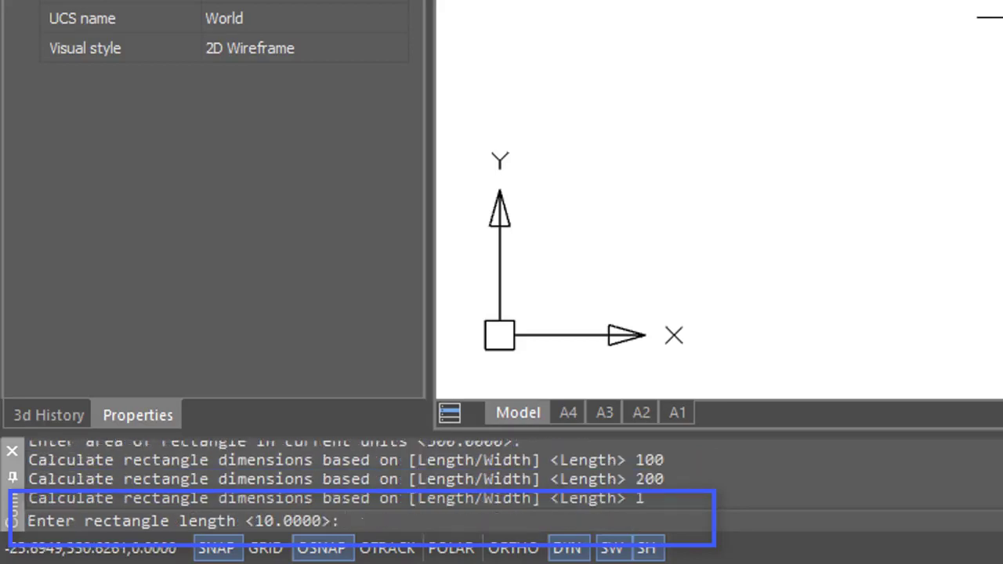
type("100")
key("Return")
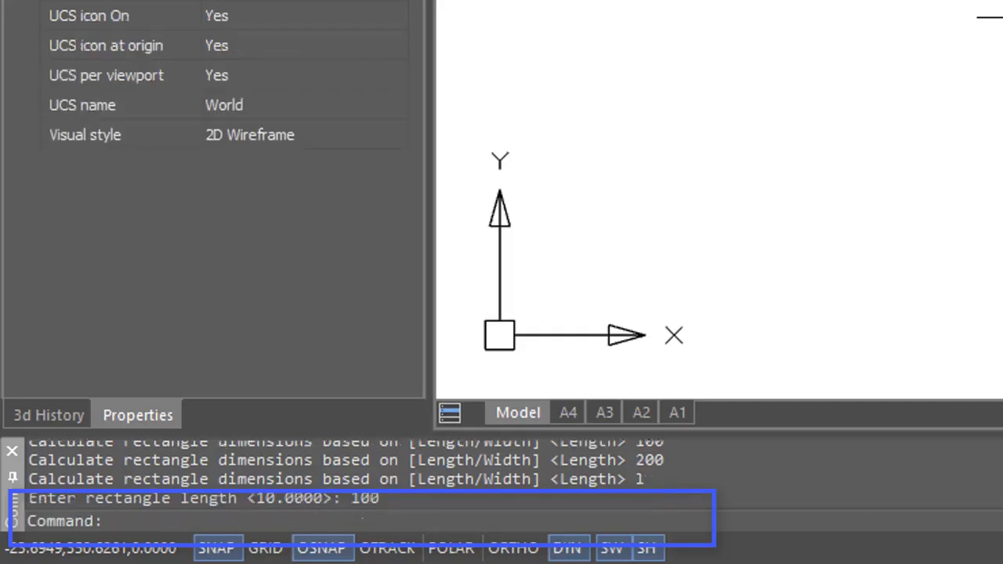